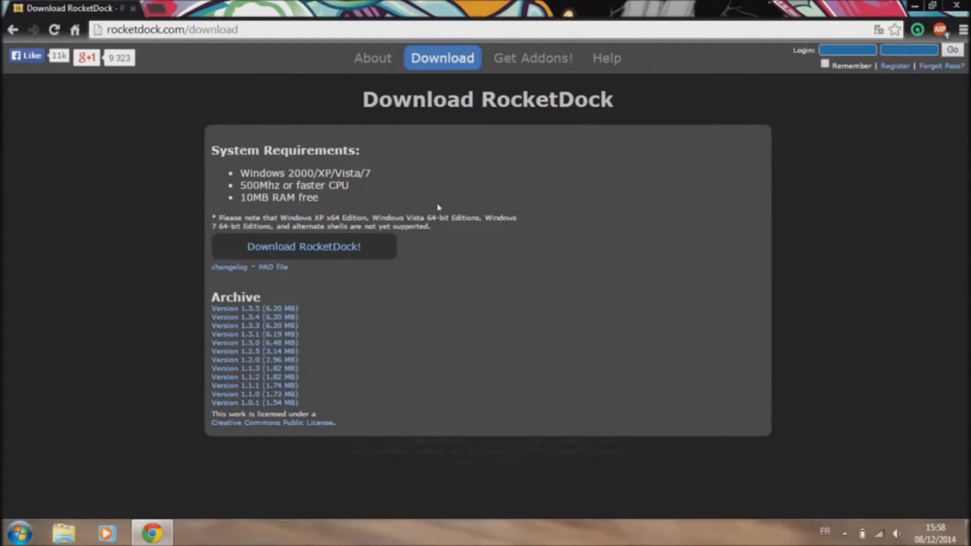
Download RocketDock from its download page and run the installer, allowing it to make changes to the computer
{"action": "left_click", "coordinate": [347, 249]}
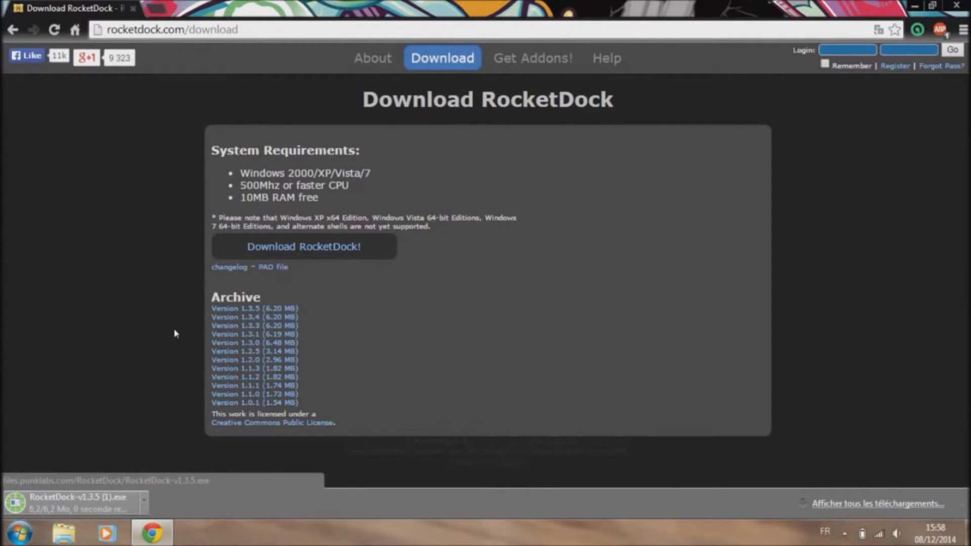
{"action": "left_click", "coordinate": [66, 505]}
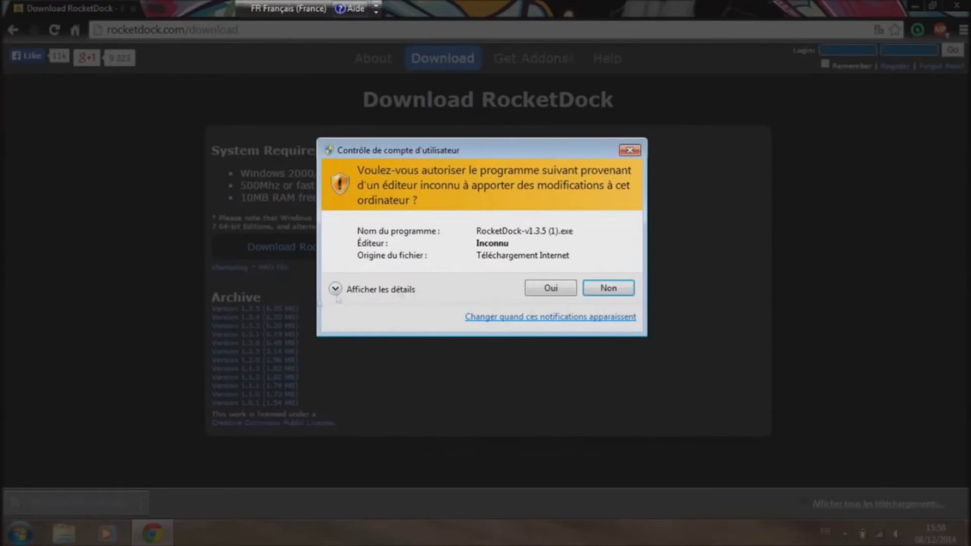
{"action": "left_click", "coordinate": [552, 288]}
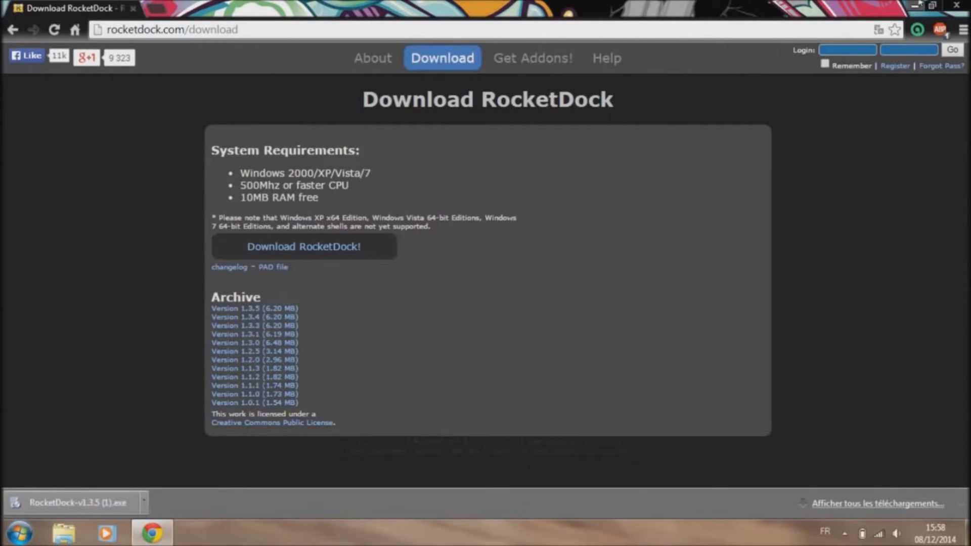
Minimize the browser and go through the setup wizard, accepting the licence agreement and keeping the destination folder C:\Program Files (x86)\RocketDock
{"action": "left_click", "coordinate": [915, 5]}
{"action": "left_click", "coordinate": [503, 296]}
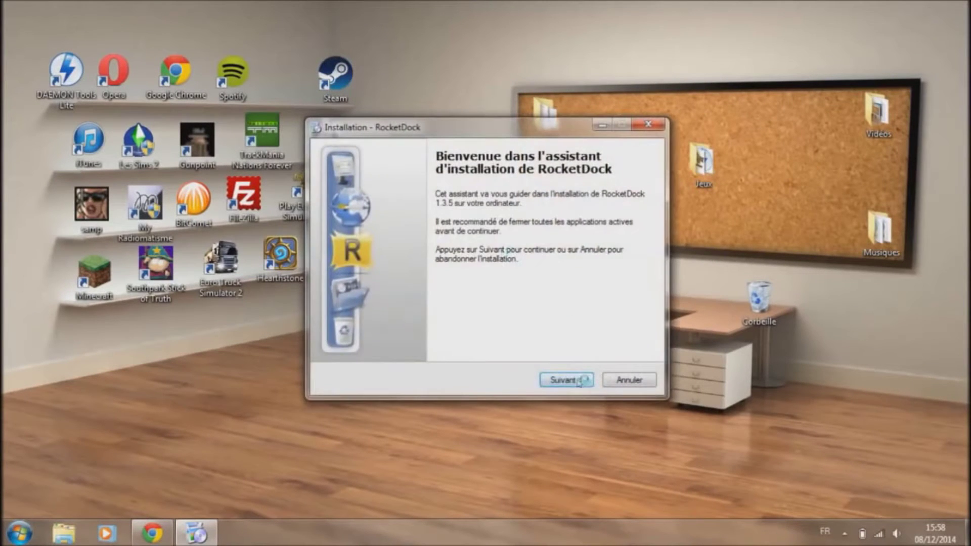
{"action": "left_click", "coordinate": [585, 384]}
{"action": "left_click", "coordinate": [486, 336]}
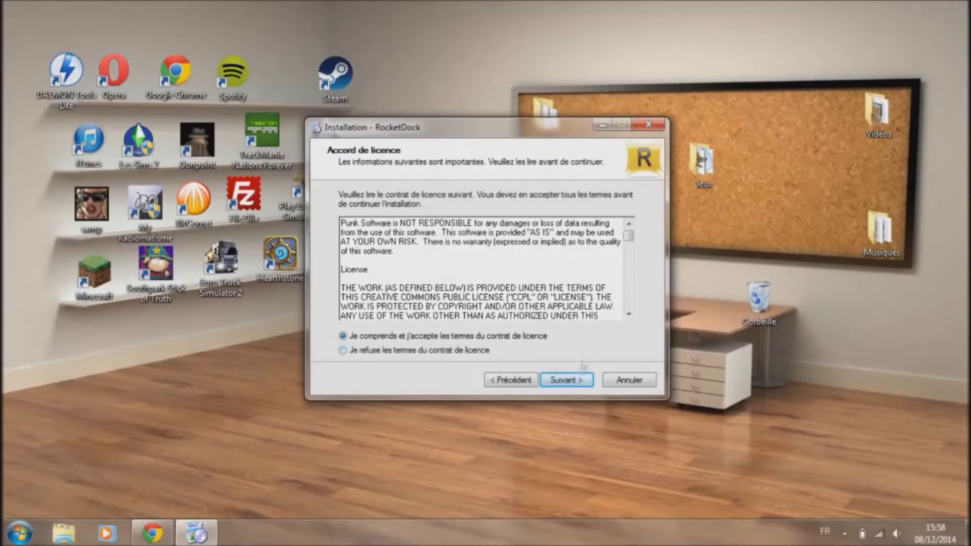
{"action": "left_click", "coordinate": [574, 382]}
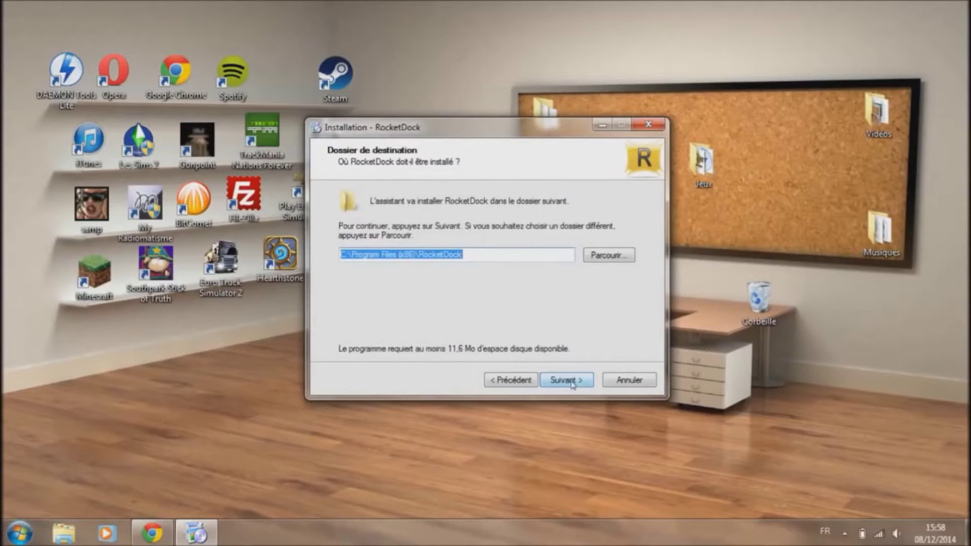
{"action": "left_click", "coordinate": [572, 384]}
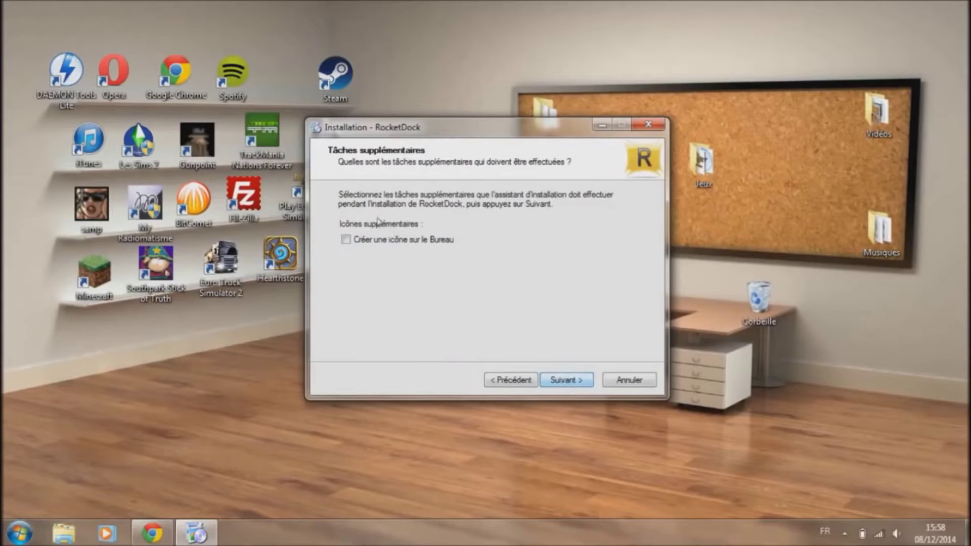
Request a desktop icon, install RocketDock, and finish the setup wizard
{"action": "left_click", "coordinate": [378, 240]}
{"action": "left_click", "coordinate": [564, 380]}
{"action": "left_click", "coordinate": [565, 380]}
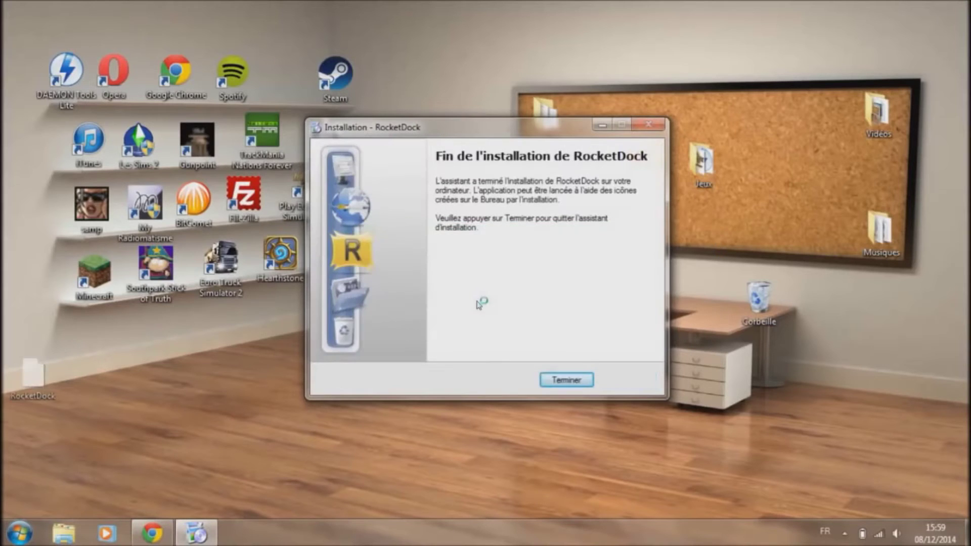
{"action": "left_click", "coordinate": [565, 381]}
Place the RocketDock shortcut on the desktop shelf between Spotify and Steam, and add the Garry's Mod shortcut to the dock
{"action": "left_click_drag", "start_coordinate": [44, 358], "coordinate": [278, 90]}
{"action": "left_click", "coordinate": [416, 176]}
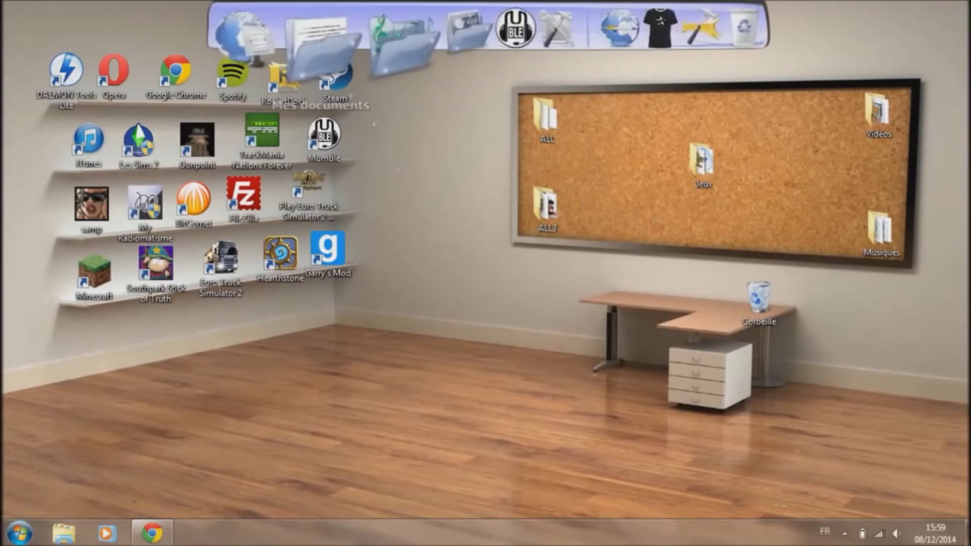
{"action": "left_click_drag", "start_coordinate": [328, 248], "coordinate": [545, 116]}
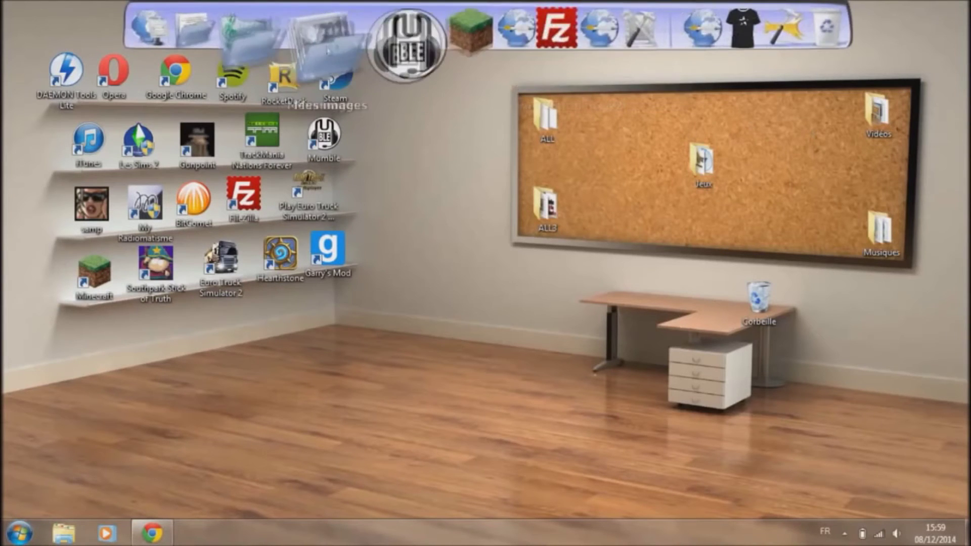
Remove the pictures, documents, music and computer icons from the dock
{"action": "right_click", "coordinate": [327, 35]}
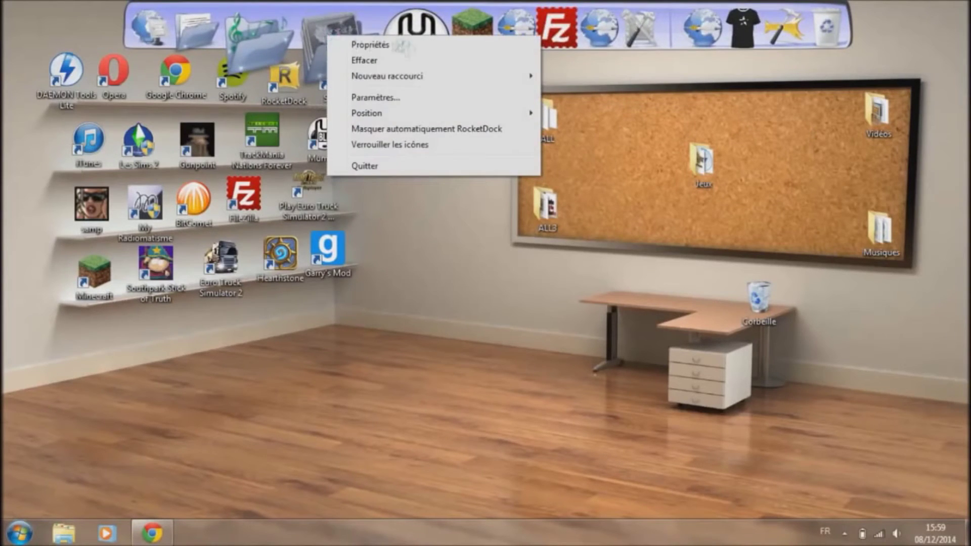
{"action": "left_click", "coordinate": [374, 60]}
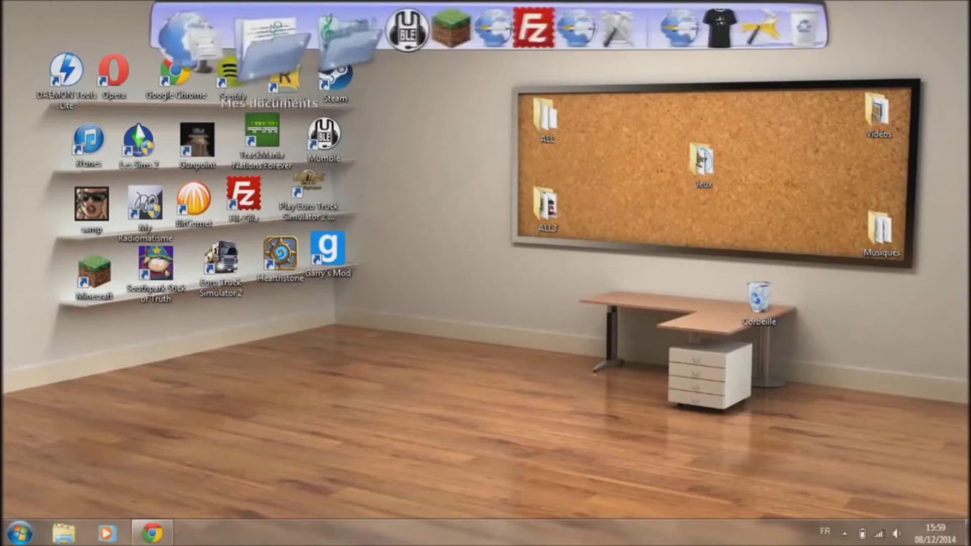
{"action": "right_click", "coordinate": [221, 44]}
{"action": "left_click", "coordinate": [292, 69]}
{"action": "right_click", "coordinate": [240, 44]}
{"action": "left_click", "coordinate": [273, 64]}
{"action": "right_click", "coordinate": [264, 36]}
{"action": "left_click", "coordinate": [329, 60]}
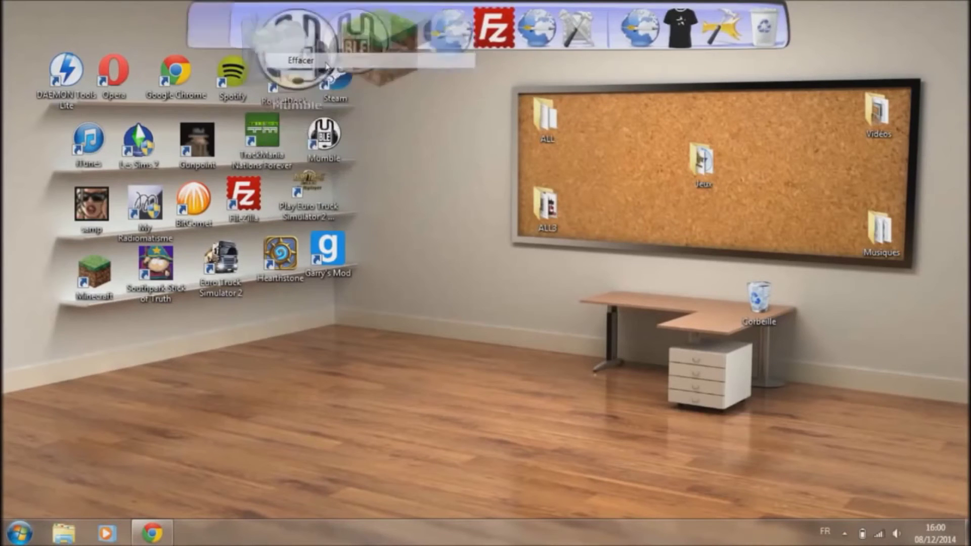
Remove the tools, network globe, T-shirt and yellow hammer icons from the dock, keeping the recycle bin
{"action": "right_click", "coordinate": [499, 44]}
{"action": "left_click", "coordinate": [541, 68]}
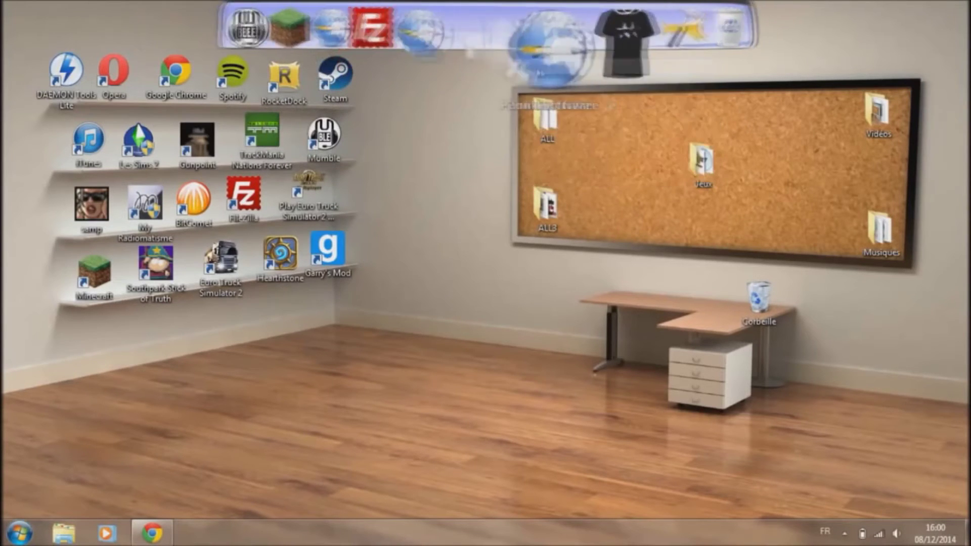
{"action": "right_click", "coordinate": [557, 50]}
{"action": "left_click", "coordinate": [566, 70]}
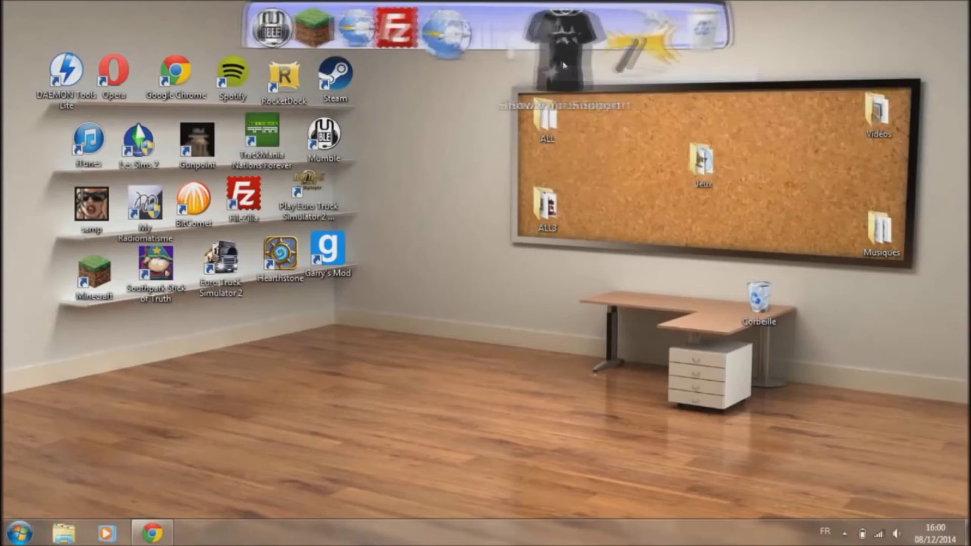
{"action": "right_click", "coordinate": [564, 65]}
{"action": "left_click", "coordinate": [567, 80]}
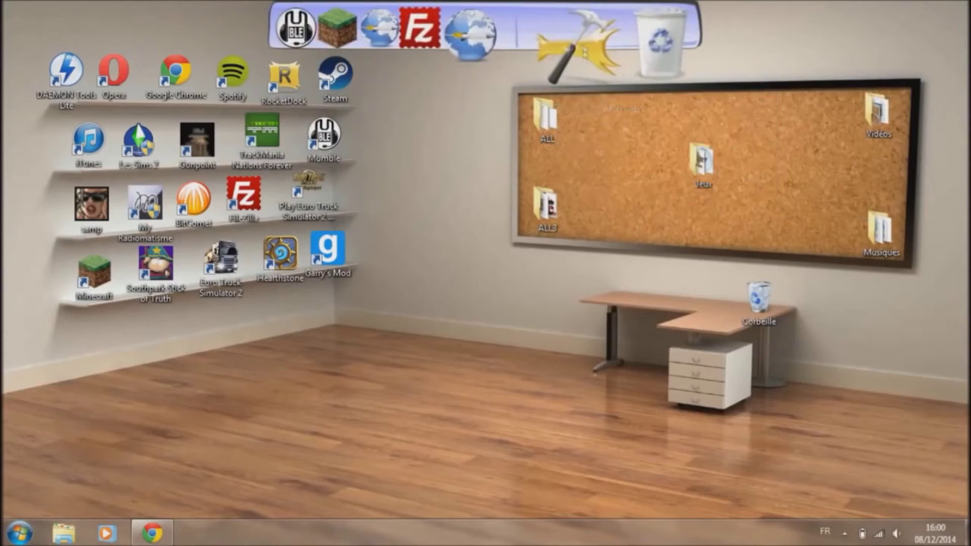
{"action": "right_click", "coordinate": [585, 49]}
{"action": "left_click", "coordinate": [611, 75]}
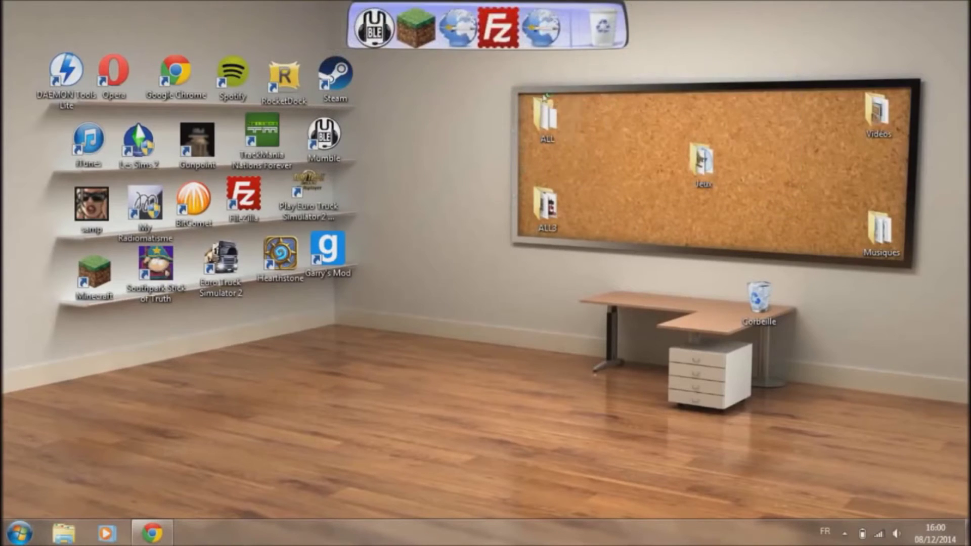
Open the dock settings, enable launching RocketDock at startup, and display the icon settings
{"action": "right_click", "coordinate": [587, 34]}
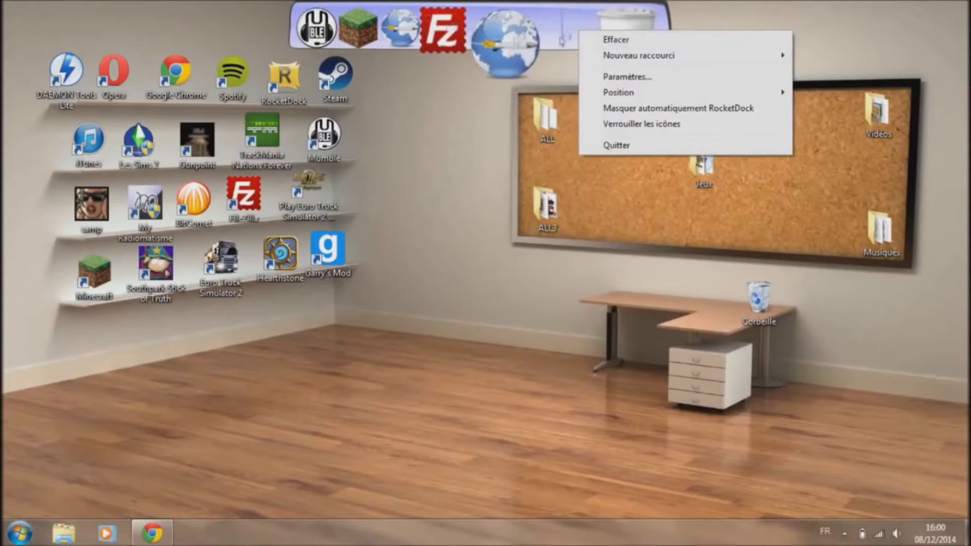
{"action": "left_click", "coordinate": [638, 77]}
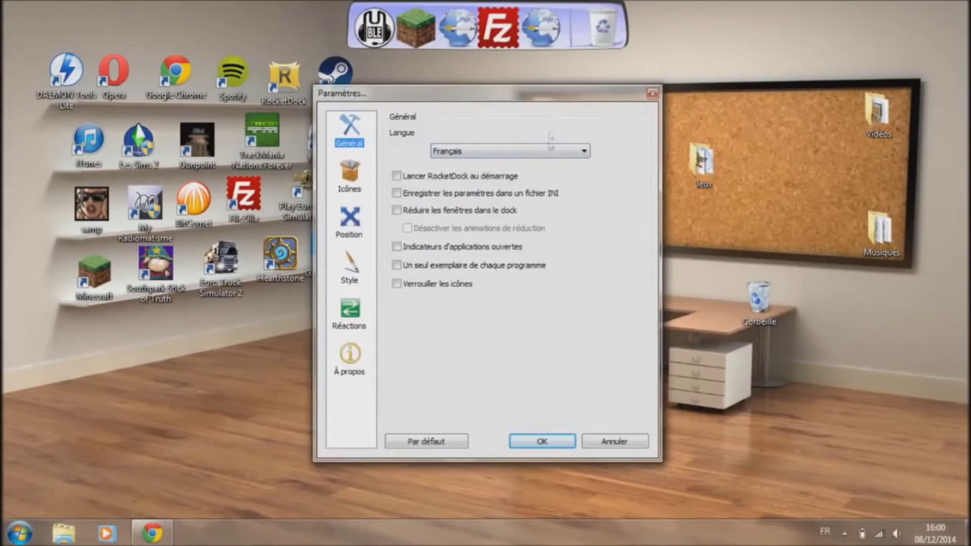
{"action": "left_click", "coordinate": [484, 177]}
{"action": "left_click", "coordinate": [362, 179]}
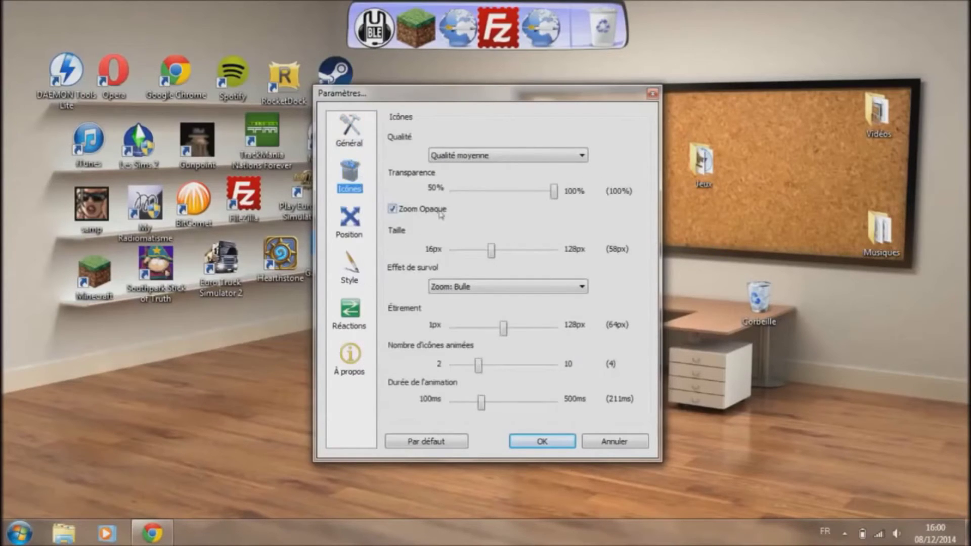
Try the icon quality options, including "Qualité haute (lent)", and return to "Qualité moyenne"
{"action": "left_click", "coordinate": [509, 156]}
{"action": "left_click", "coordinate": [484, 187]}
{"action": "left_click", "coordinate": [480, 169]}
{"action": "left_click", "coordinate": [481, 156]}
{"action": "left_click", "coordinate": [487, 178]}
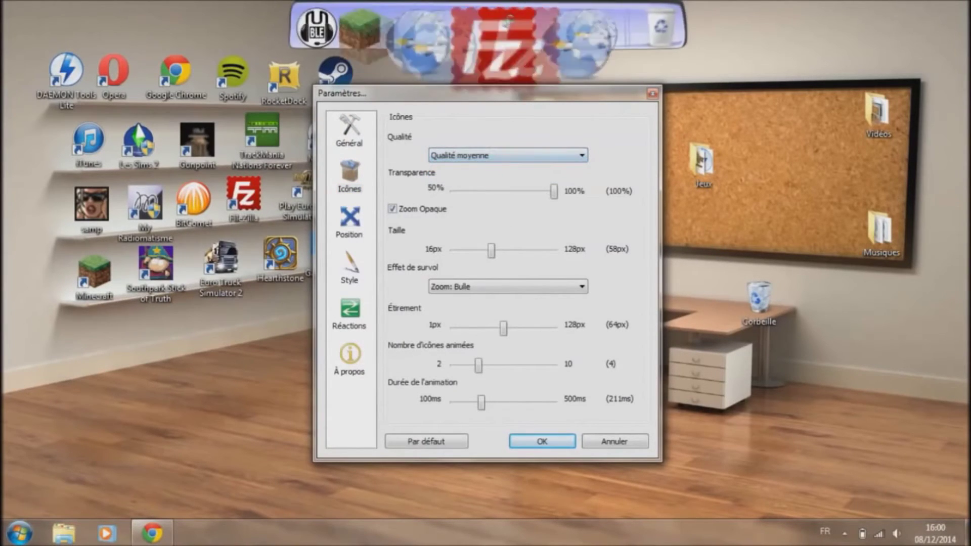
{"action": "left_click", "coordinate": [498, 156]}
{"action": "left_click", "coordinate": [485, 185]}
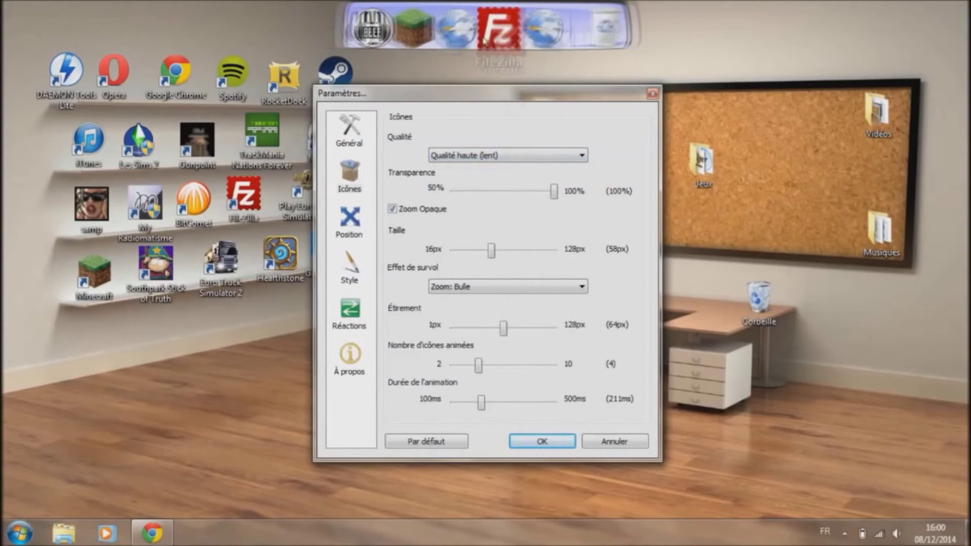
{"action": "left_click", "coordinate": [490, 154]}
{"action": "left_click", "coordinate": [488, 178]}
Preview a 77 px icon size over the browser window, and set the icon size to 53 px
{"action": "left_click_drag", "start_coordinate": [555, 194], "coordinate": [644, 199]}
{"action": "mouse_move", "coordinate": [491, 254]}
{"action": "left_mouse_down"}
{"action": "mouse_move", "coordinate": [536, 253]}
{"action": "mouse_move", "coordinate": [493, 254]}
{"action": "mouse_move", "coordinate": [508, 252]}
{"action": "left_mouse_up"}
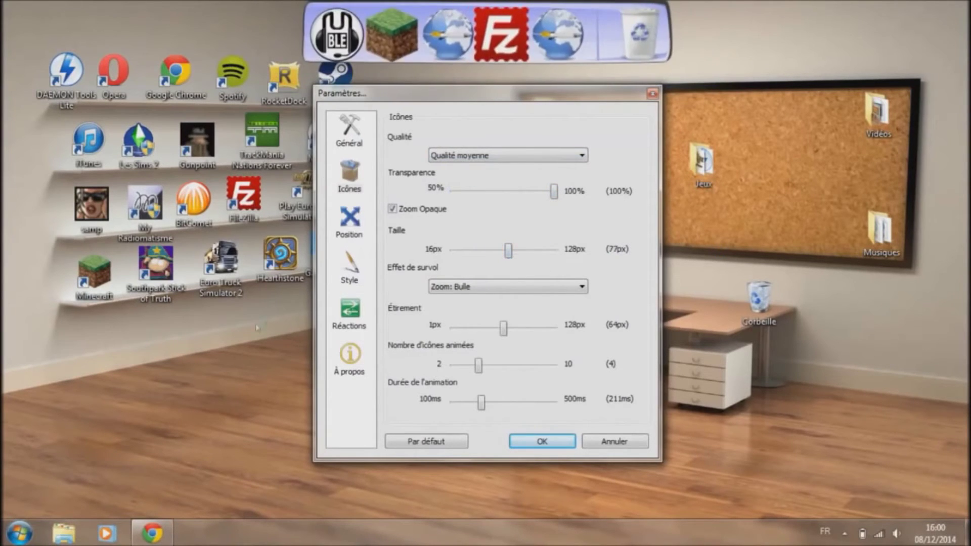
{"action": "left_click", "coordinate": [167, 521]}
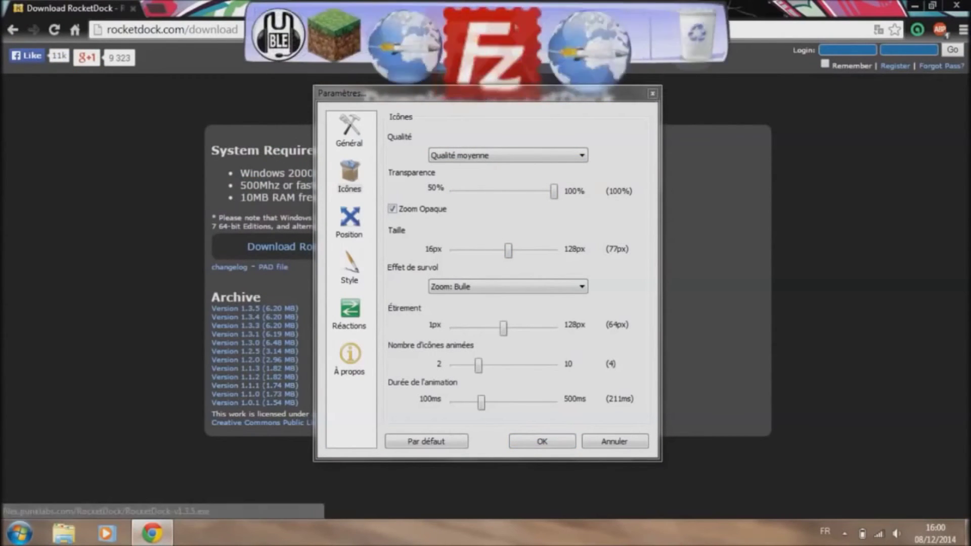
{"action": "left_click", "coordinate": [915, 6]}
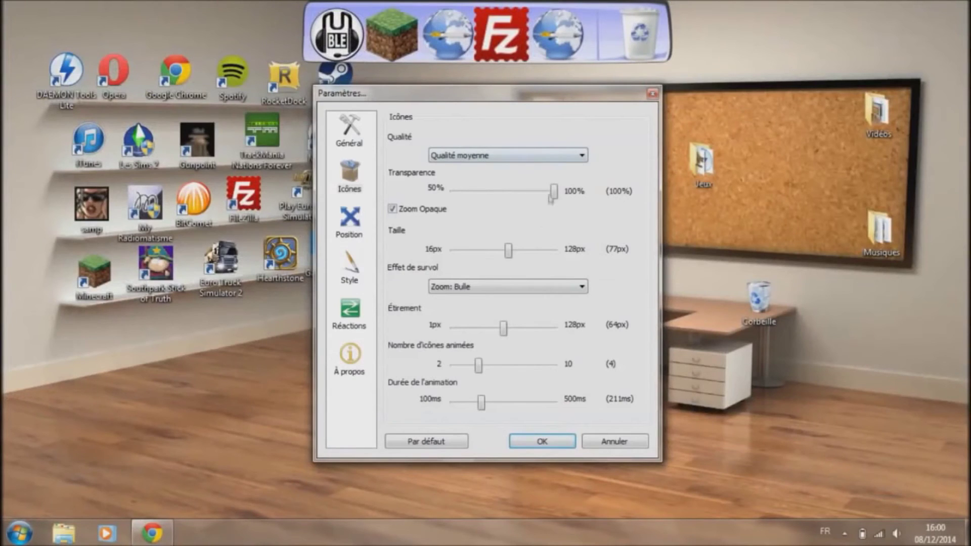
{"action": "left_click_drag", "start_coordinate": [508, 253], "coordinate": [487, 251]}
Try the "Étirement Continu" and "Zoom: Plateau" hover effects, and return to "Zoom: Bulle"
{"action": "left_click", "coordinate": [468, 286]}
{"action": "left_click", "coordinate": [478, 323]}
{"action": "left_click", "coordinate": [481, 287]}
{"action": "left_click", "coordinate": [480, 337]}
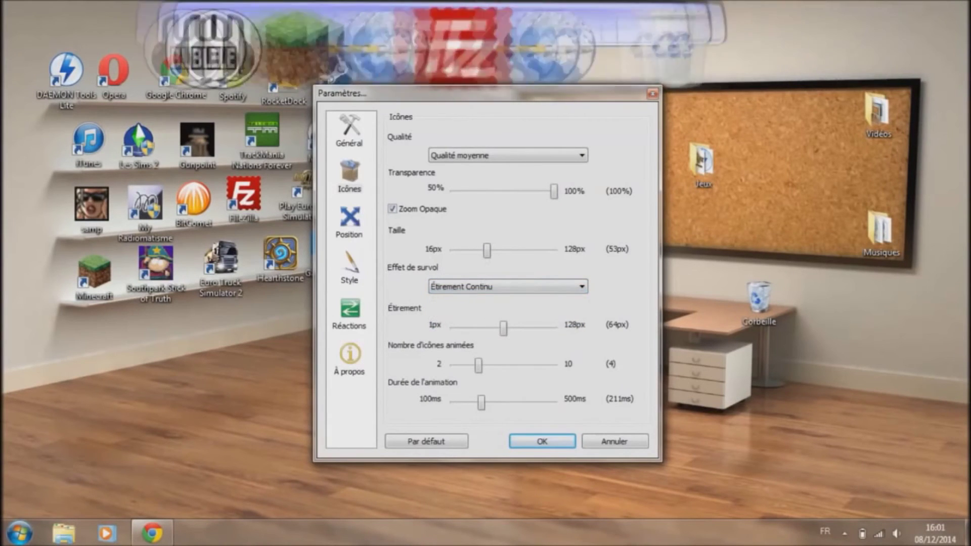
{"action": "left_click", "coordinate": [518, 291]}
{"action": "left_click", "coordinate": [480, 323]}
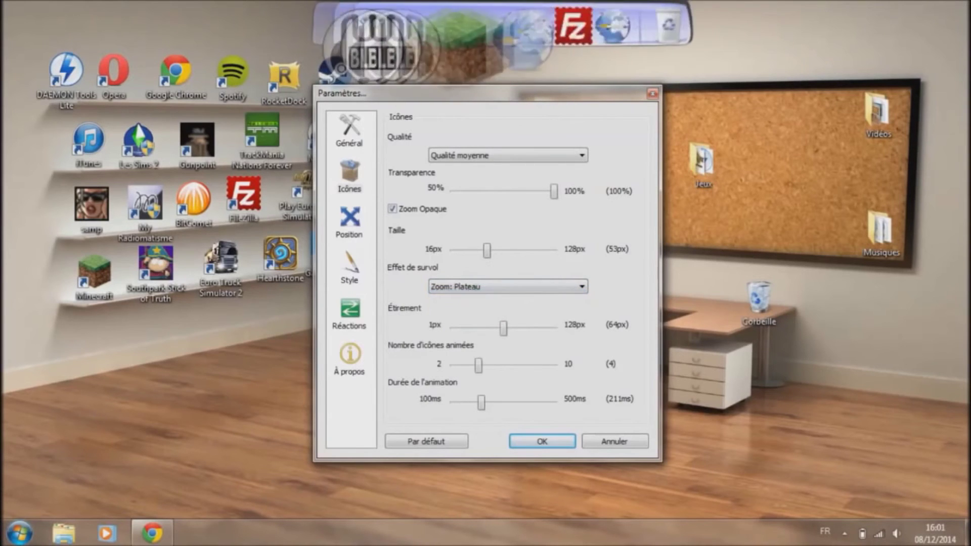
{"action": "left_click", "coordinate": [494, 286]}
{"action": "left_click", "coordinate": [493, 303]}
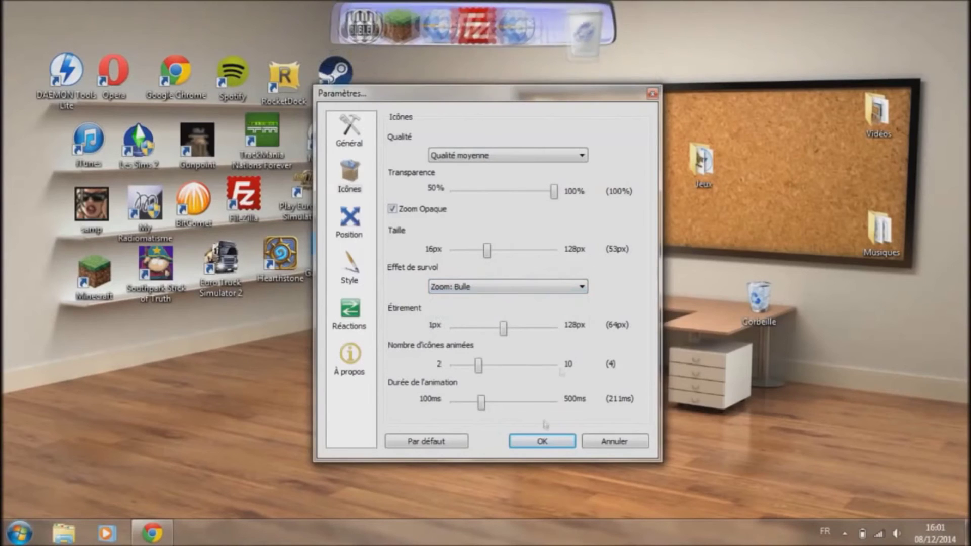
Set the icon stretch to 81 px and adjust the number of animated icons
{"action": "left_click_drag", "start_coordinate": [503, 328], "coordinate": [517, 328]}
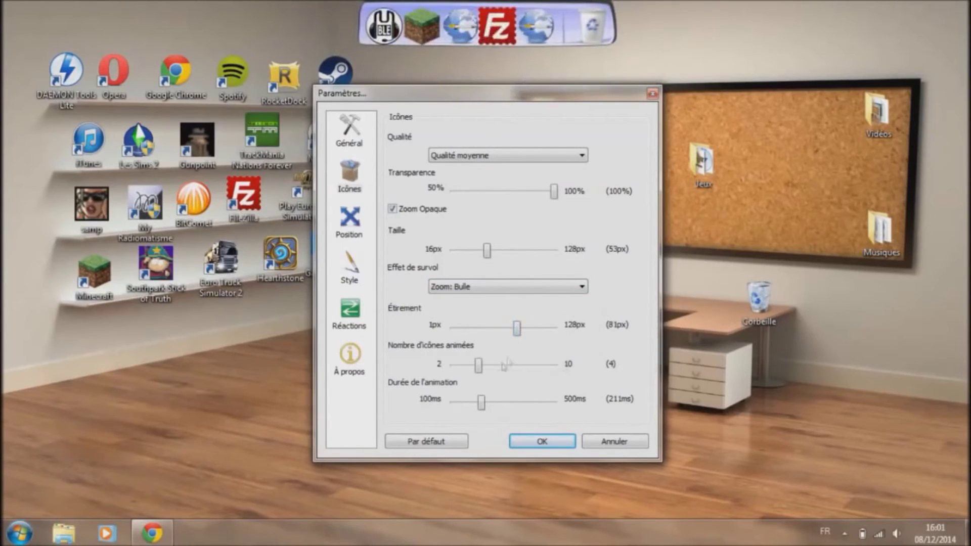
{"action": "mouse_move", "coordinate": [482, 368]}
{"action": "left_mouse_down"}
{"action": "mouse_move", "coordinate": [505, 368]}
{"action": "mouse_move", "coordinate": [476, 373]}
{"action": "left_mouse_up"}
In the position settings, try placing the dock "En bas" and "À gauche", and set its position to "À droite"
{"action": "left_click", "coordinate": [357, 218]}
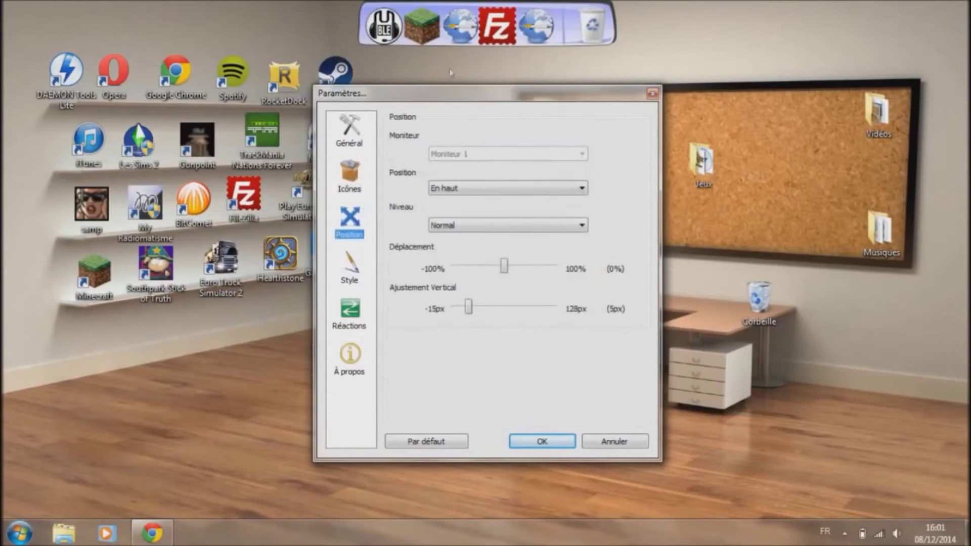
{"action": "left_click_drag", "start_coordinate": [481, 106], "coordinate": [492, 98]}
{"action": "left_click", "coordinate": [501, 181]}
{"action": "left_click", "coordinate": [495, 194]}
{"action": "left_click", "coordinate": [494, 181]}
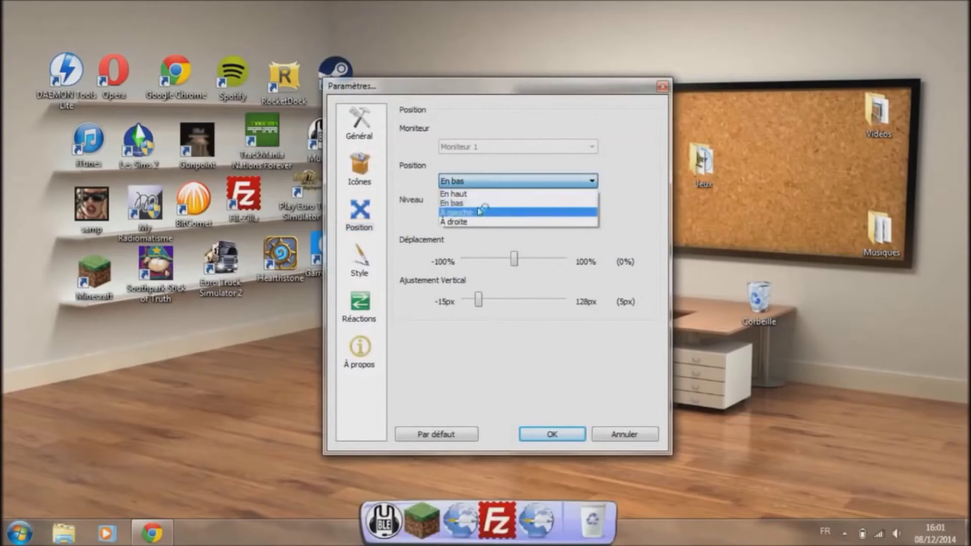
{"action": "left_click", "coordinate": [485, 212]}
{"action": "left_click", "coordinate": [484, 181]}
{"action": "left_click", "coordinate": [485, 222]}
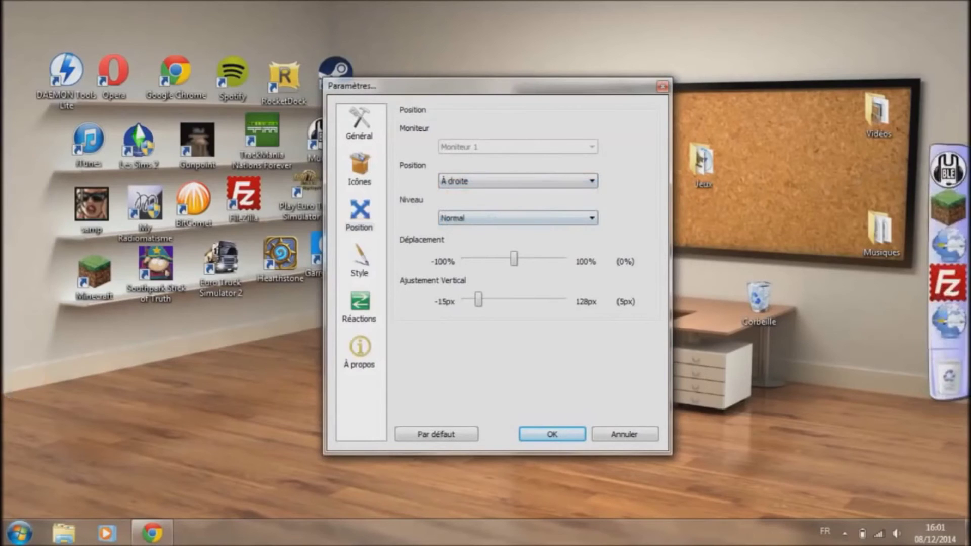
Try the "À l'arrière plan" level for the dock, and set its level back to "Normal"
{"action": "left_click", "coordinate": [505, 218]}
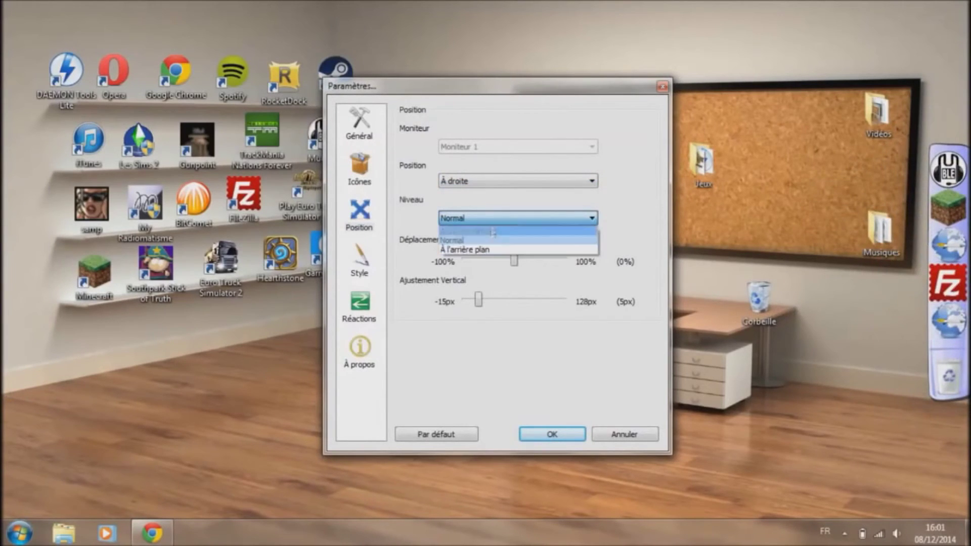
{"action": "left_click", "coordinate": [490, 243]}
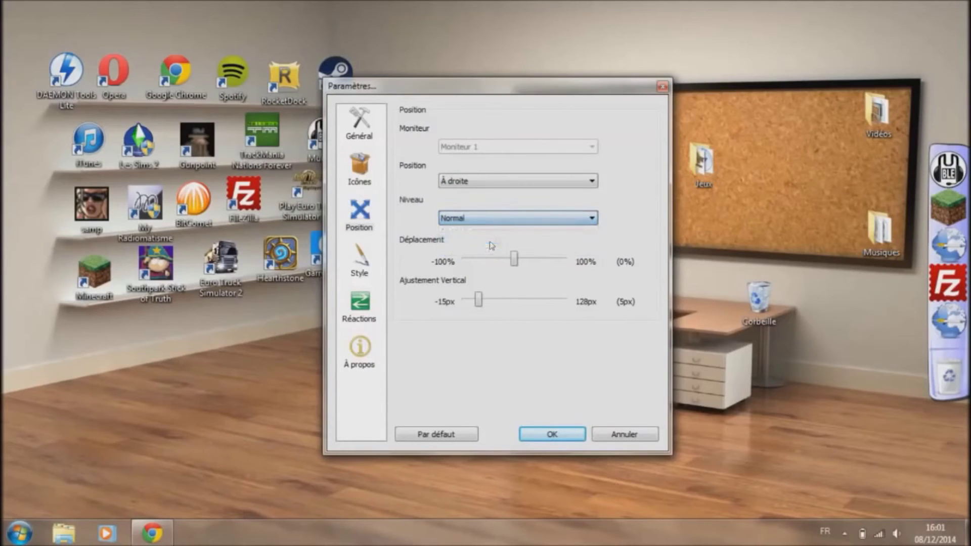
{"action": "left_click", "coordinate": [530, 219]}
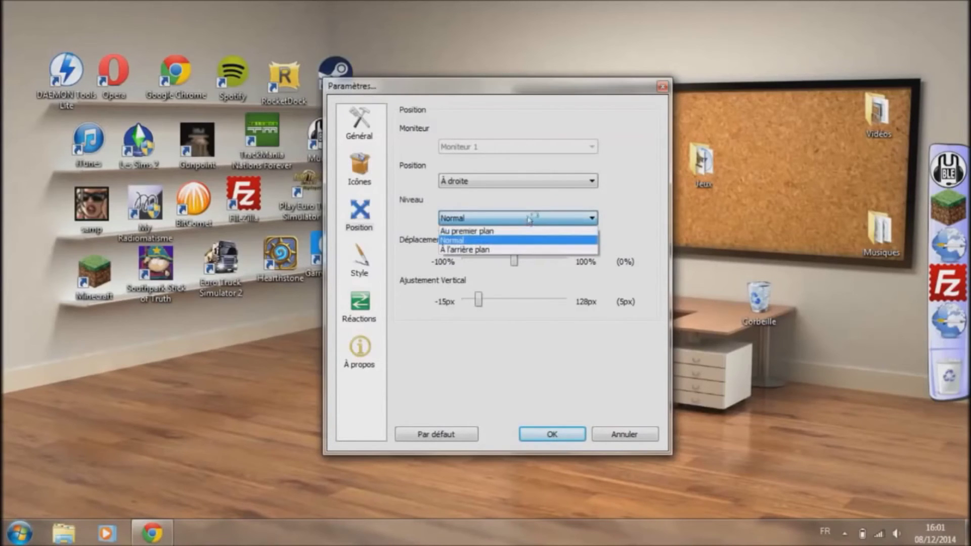
{"action": "left_click", "coordinate": [522, 256]}
{"action": "left_click", "coordinate": [511, 218]}
{"action": "left_click", "coordinate": [494, 251]}
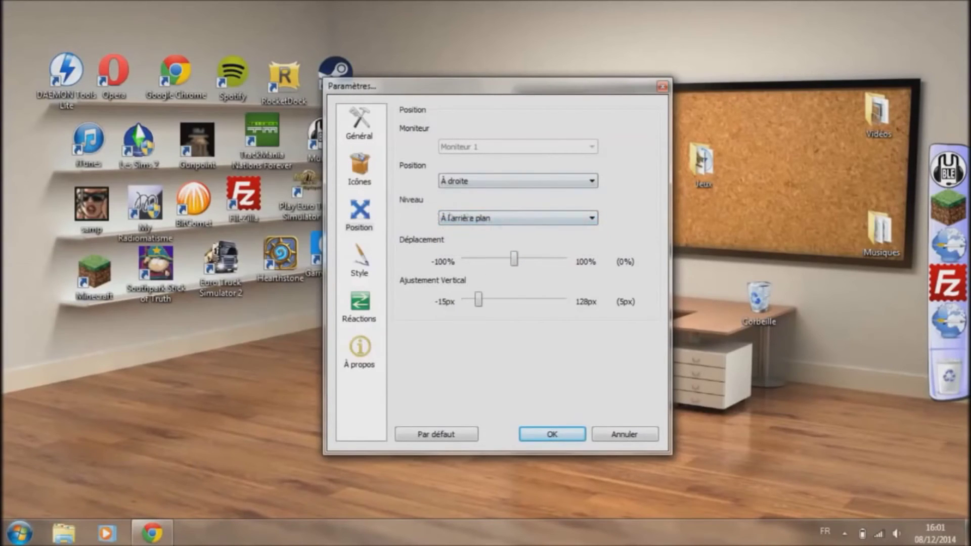
{"action": "left_click", "coordinate": [512, 222]}
{"action": "left_click", "coordinate": [501, 240]}
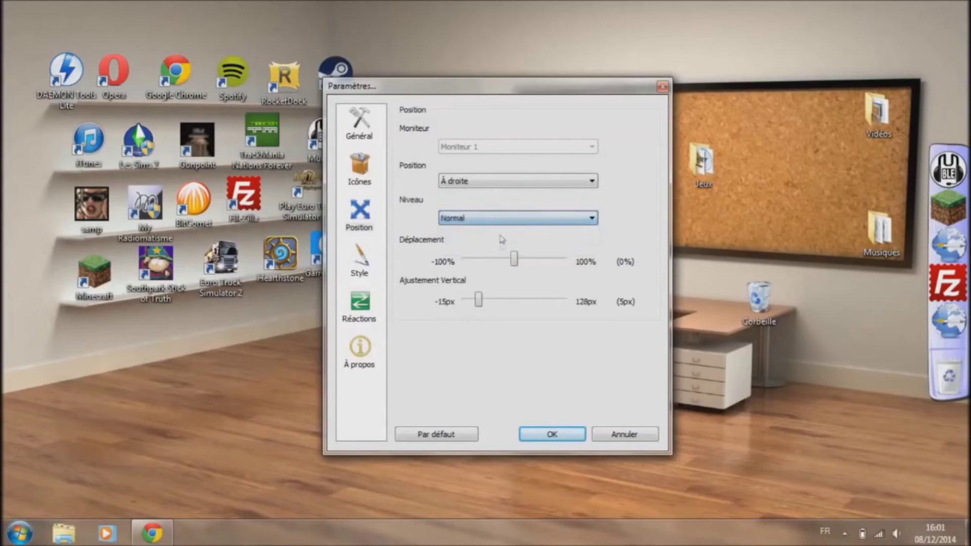
Set the dock's position to "En haut" and its displacement to 6%
{"action": "mouse_move", "coordinate": [514, 259]}
{"action": "left_mouse_down"}
{"action": "mouse_move", "coordinate": [494, 260]}
{"action": "mouse_move", "coordinate": [547, 260]}
{"action": "mouse_move", "coordinate": [464, 264]}
{"action": "mouse_move", "coordinate": [536, 260]}
{"action": "mouse_move", "coordinate": [509, 261]}
{"action": "left_mouse_up"}
{"action": "left_click", "coordinate": [506, 182]}
{"action": "left_click", "coordinate": [505, 221]}
{"action": "left_click", "coordinate": [503, 220]}
{"action": "left_click", "coordinate": [501, 181]}
{"action": "left_click", "coordinate": [501, 181]}
{"action": "left_click", "coordinate": [501, 191]}
{"action": "mouse_move", "coordinate": [509, 261]}
{"action": "left_mouse_down"}
{"action": "mouse_move", "coordinate": [541, 260]}
{"action": "mouse_move", "coordinate": [517, 260]}
{"action": "left_mouse_up"}
Try a vertical adjustment of 128 px with the settings window moved aside, and set the adjustment to 6 px
{"action": "left_click_drag", "start_coordinate": [479, 301], "coordinate": [700, 306]}
{"action": "left_click_drag", "start_coordinate": [516, 96], "coordinate": [766, 85]}
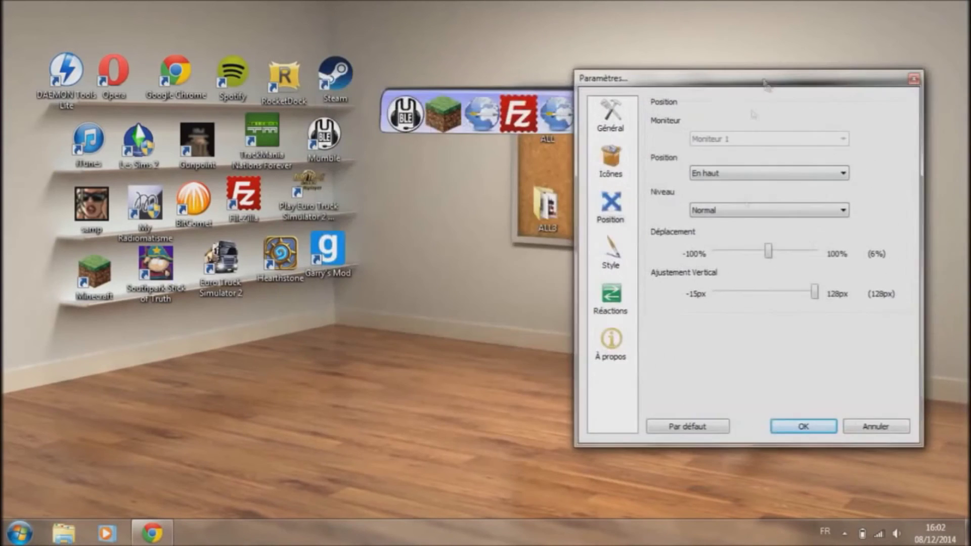
{"action": "left_click_drag", "start_coordinate": [815, 294], "coordinate": [729, 295]}
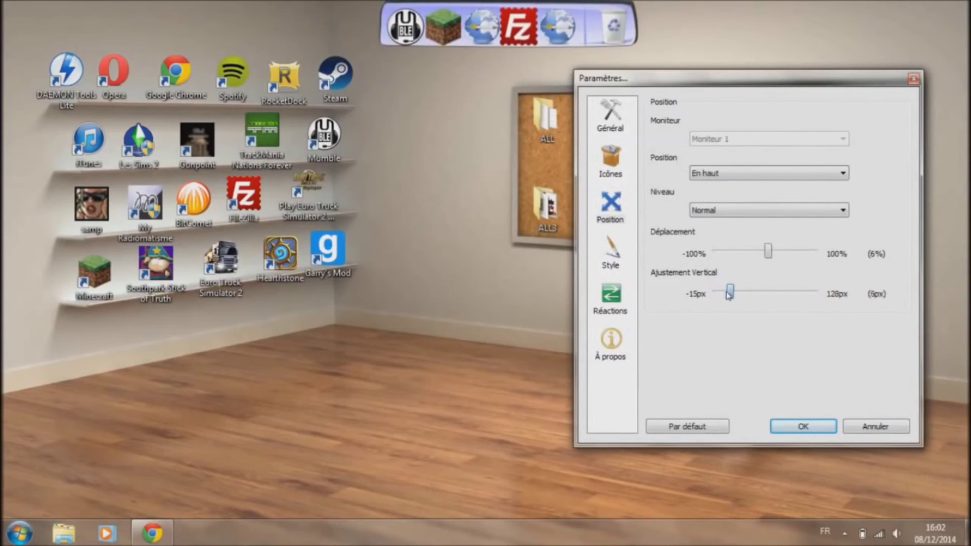
{"action": "left_click_drag", "start_coordinate": [729, 78], "coordinate": [493, 85]}
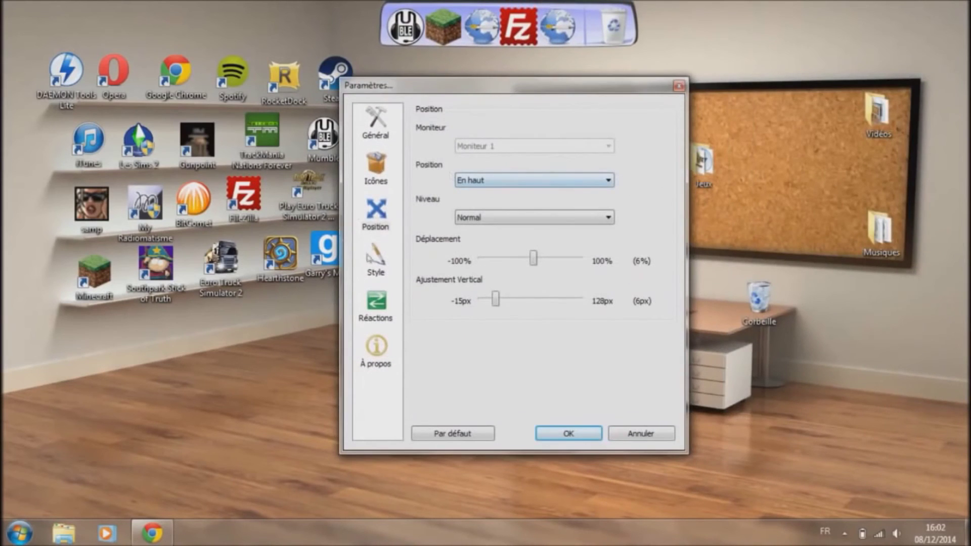
In the style settings, try the "Painting", "ProtoGlass" and "Aero Milk" themes, and set the dock's theme to "CrystalXP.net"
{"action": "left_click", "coordinate": [377, 261]}
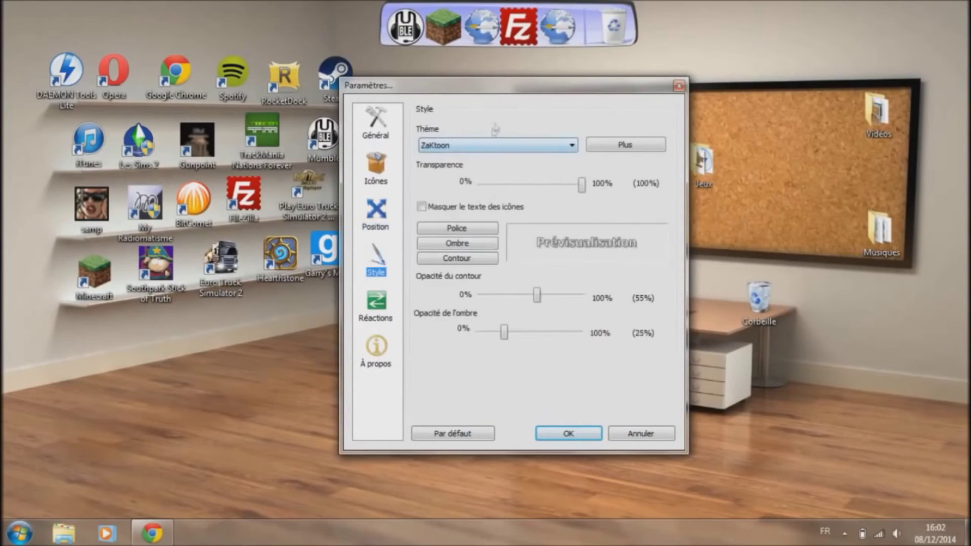
{"action": "left_click", "coordinate": [500, 145]}
{"action": "left_click", "coordinate": [495, 205]}
{"action": "left_click", "coordinate": [509, 147]}
{"action": "left_click", "coordinate": [481, 297]}
{"action": "left_click", "coordinate": [495, 149]}
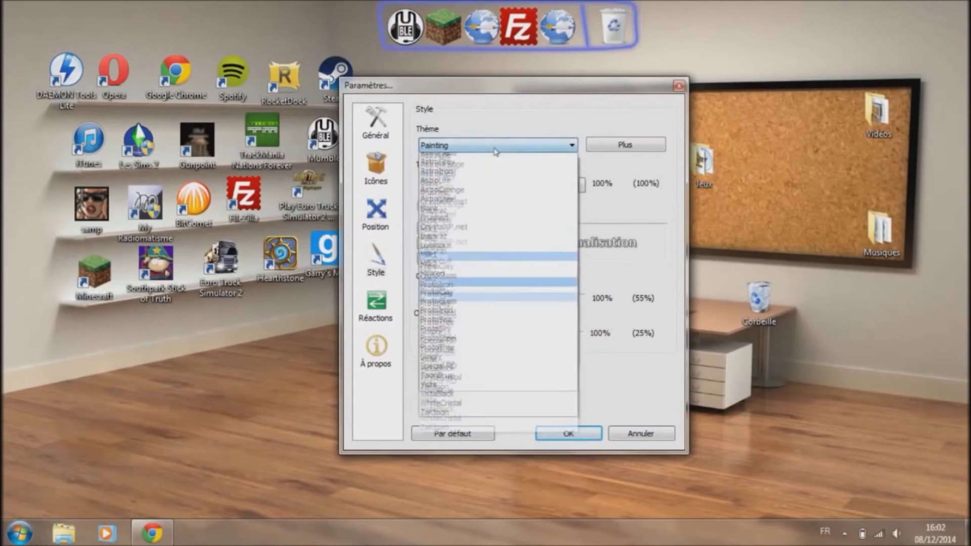
{"action": "left_click", "coordinate": [473, 316]}
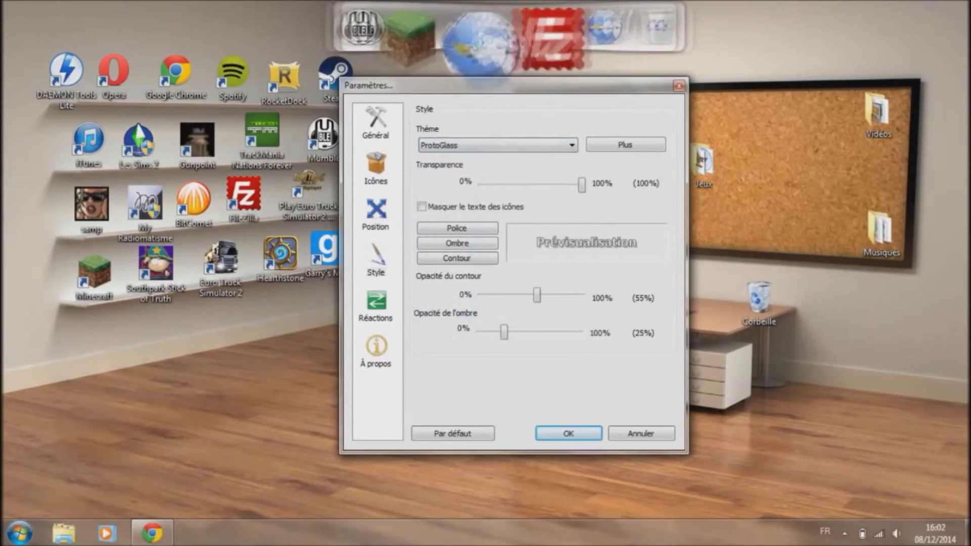
{"action": "left_click", "coordinate": [474, 146]}
{"action": "left_click", "coordinate": [475, 155]}
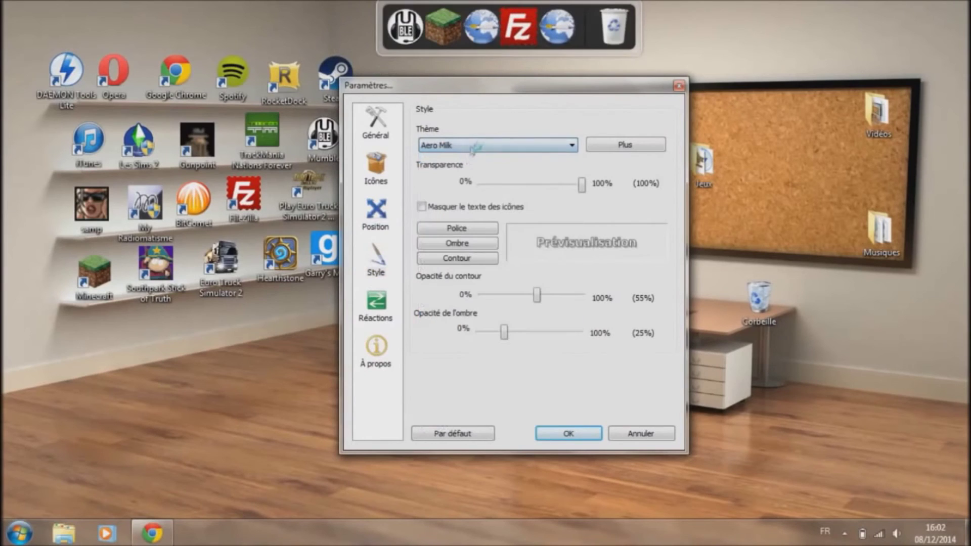
{"action": "left_click", "coordinate": [476, 147]}
{"action": "left_click", "coordinate": [478, 234]}
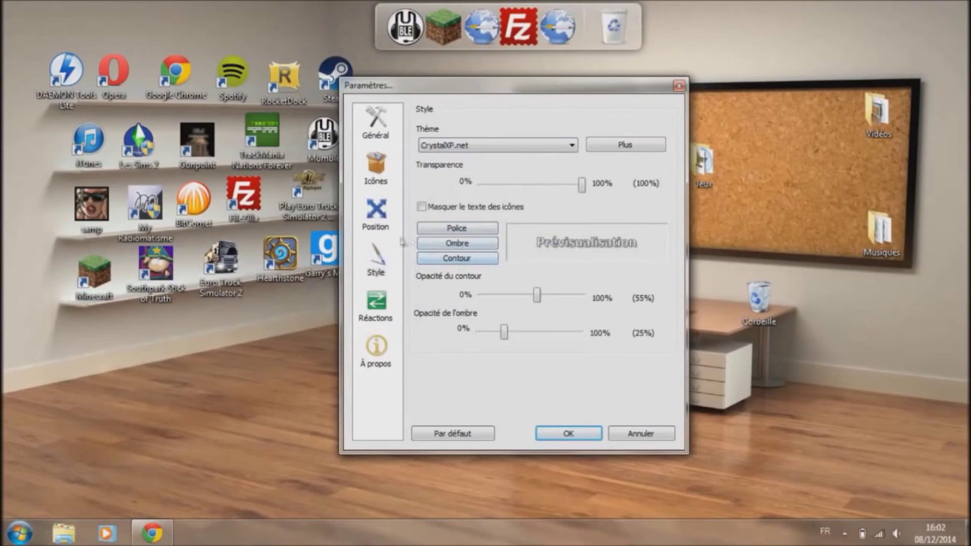
Review the dock's reaction settings and program information, and apply all the settings
{"action": "left_click", "coordinate": [377, 303]}
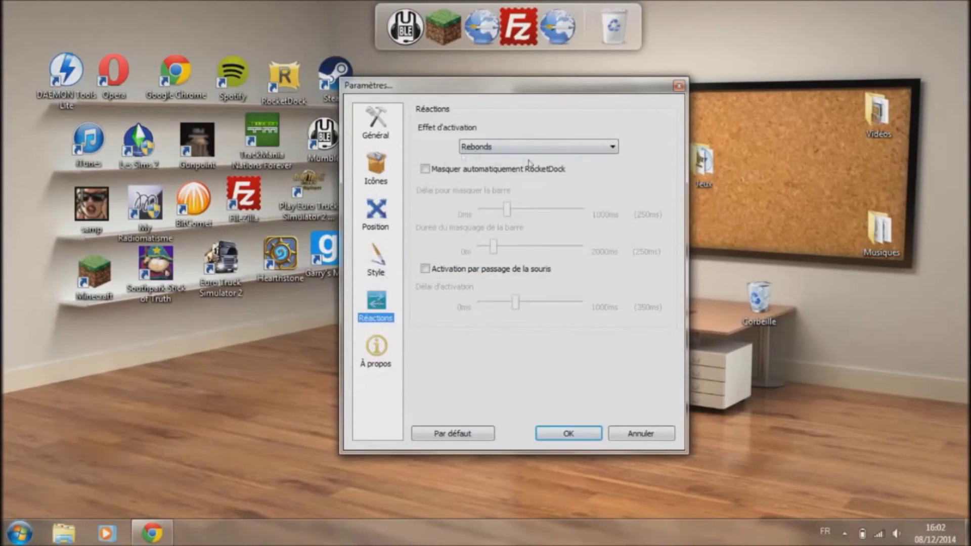
{"action": "left_click", "coordinate": [387, 355]}
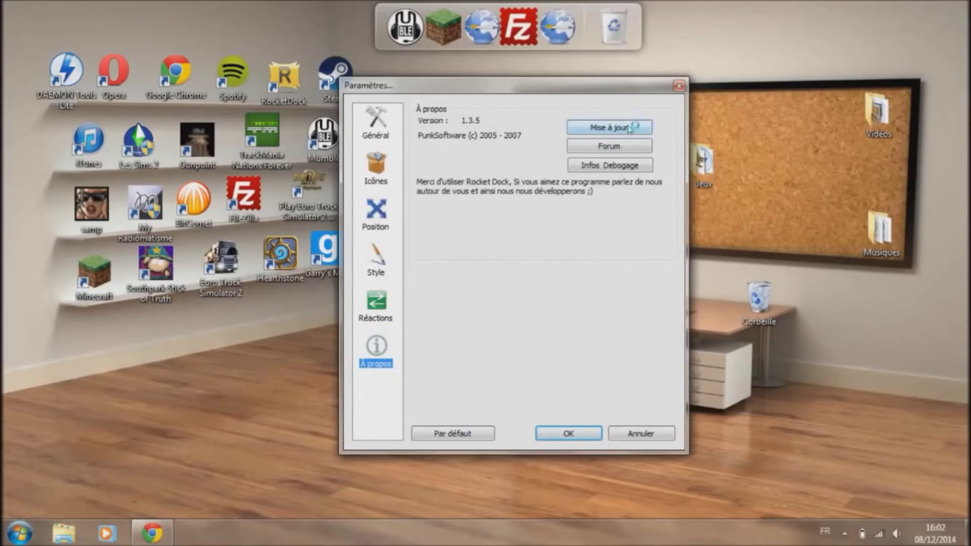
{"action": "left_click", "coordinate": [569, 433]}
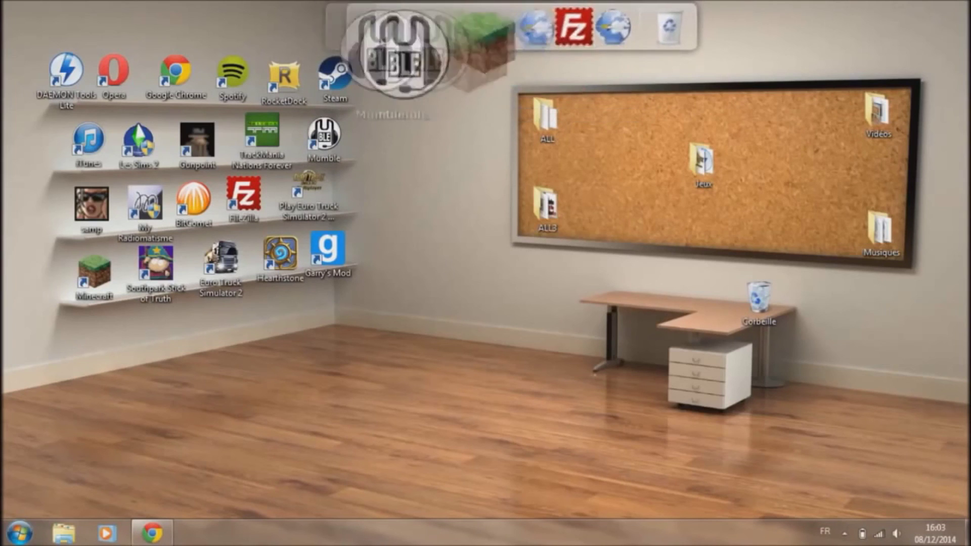
Open Google Chrome from its desktop shortcut
{"action": "double_click", "coordinate": [173, 78]}
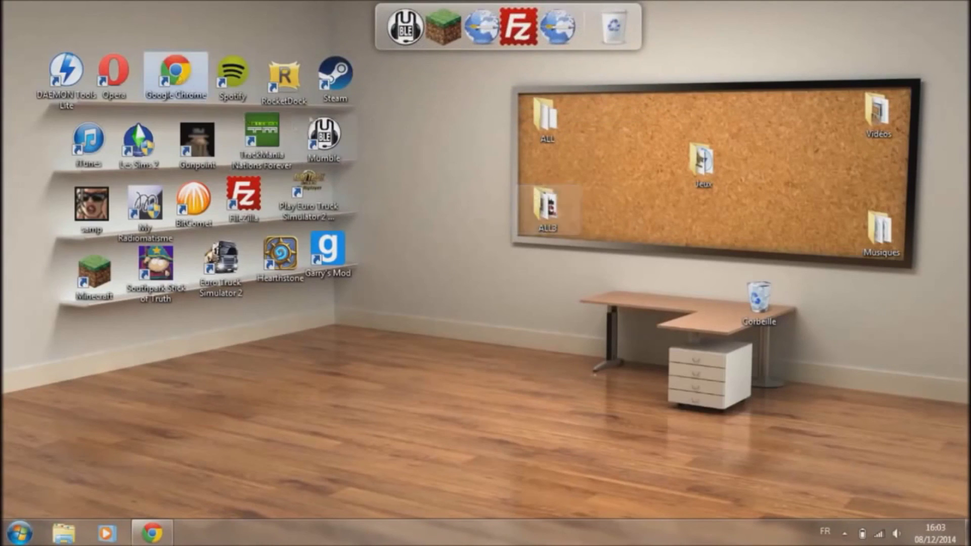